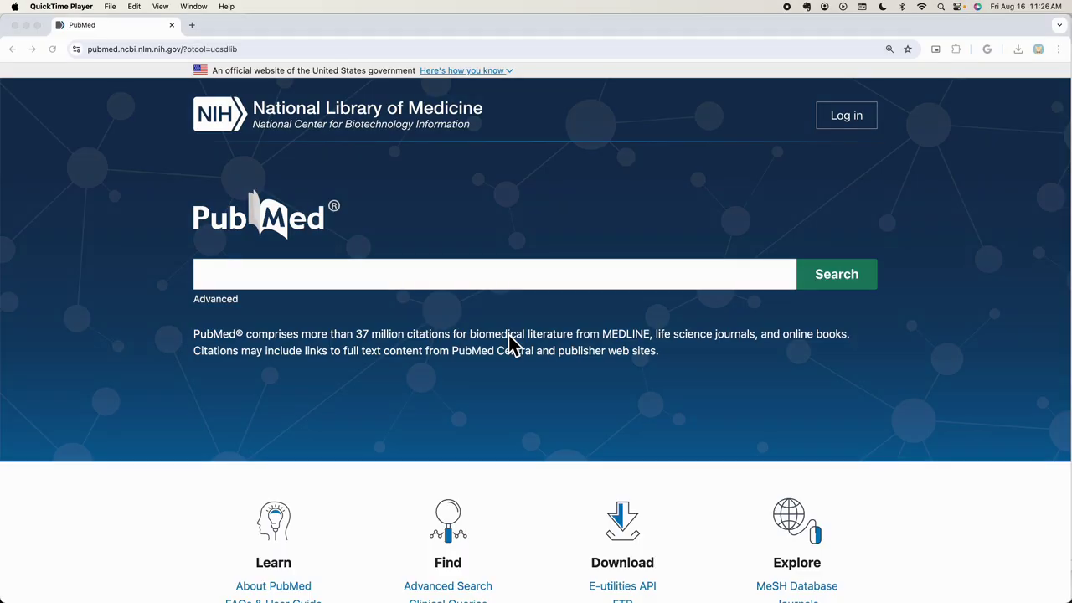
- Place the cursor in the empty search box on the PubMed home page
left_click(381, 279)
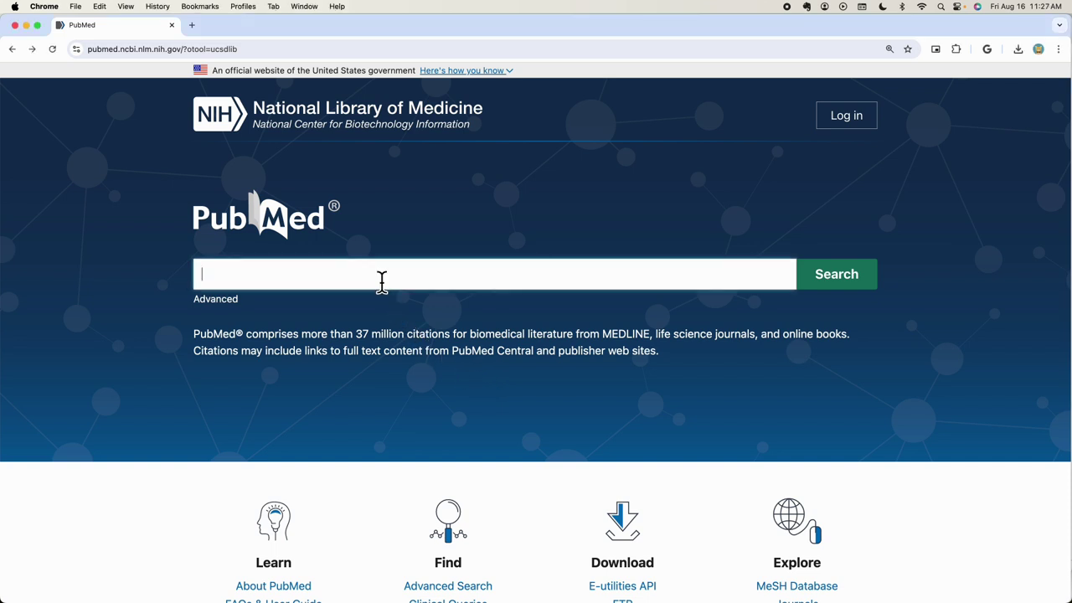
- Search heart attack/myocardial infarction AND aspirin/acetylsalicylic acid, then open the Aspirin for Primary Prevention review
type("(heart attack OR cardiac infarction OR myocardial infarction) AND (aspirin OR acetylsalicylic acid)")
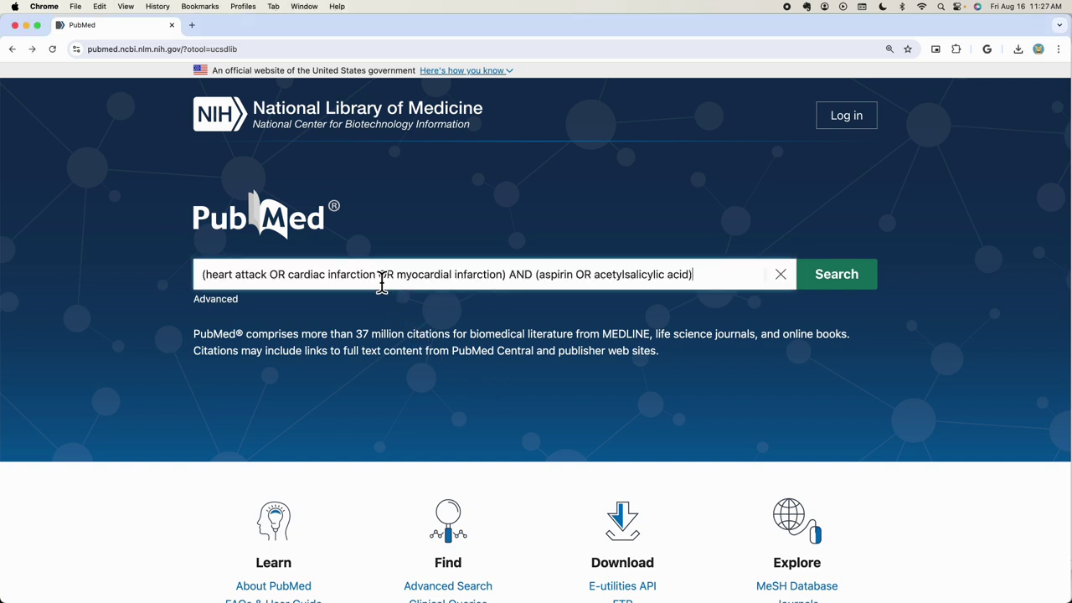
left_click(841, 289)
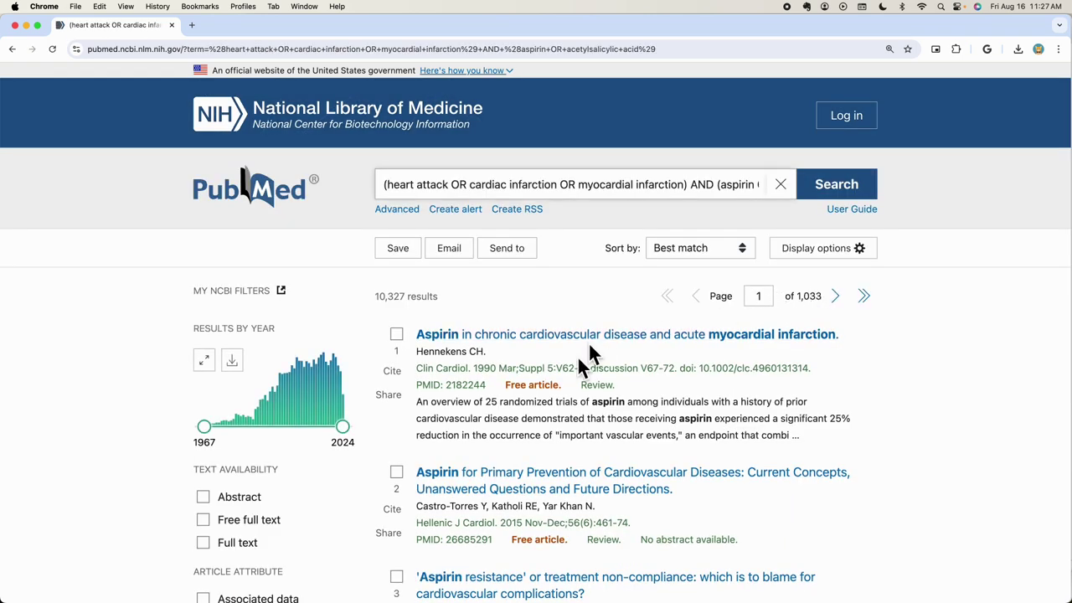
scroll(578, 355, "down", 4)
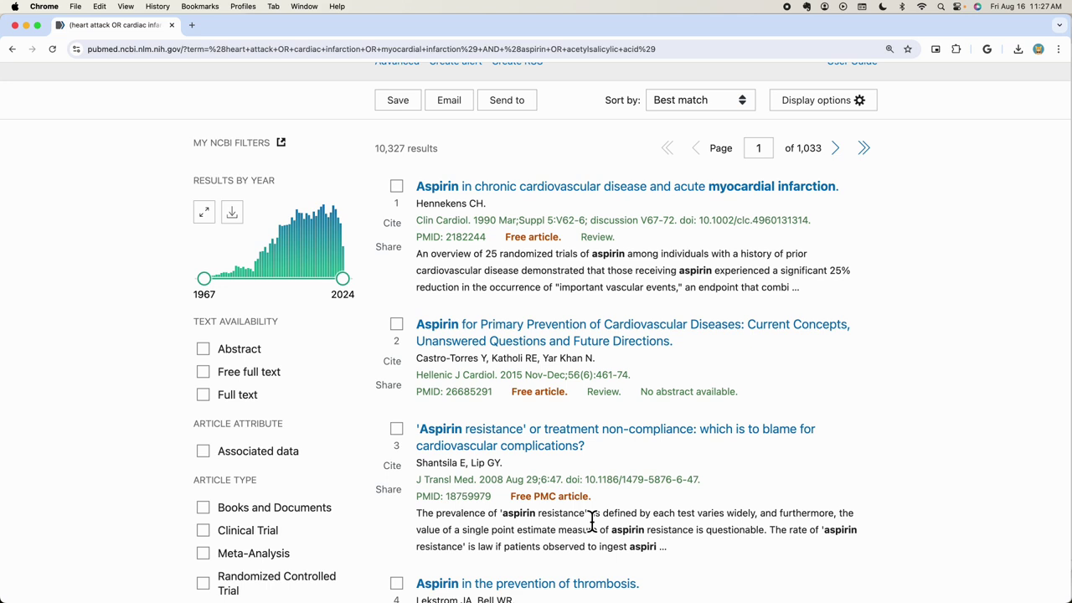
left_click(550, 347)
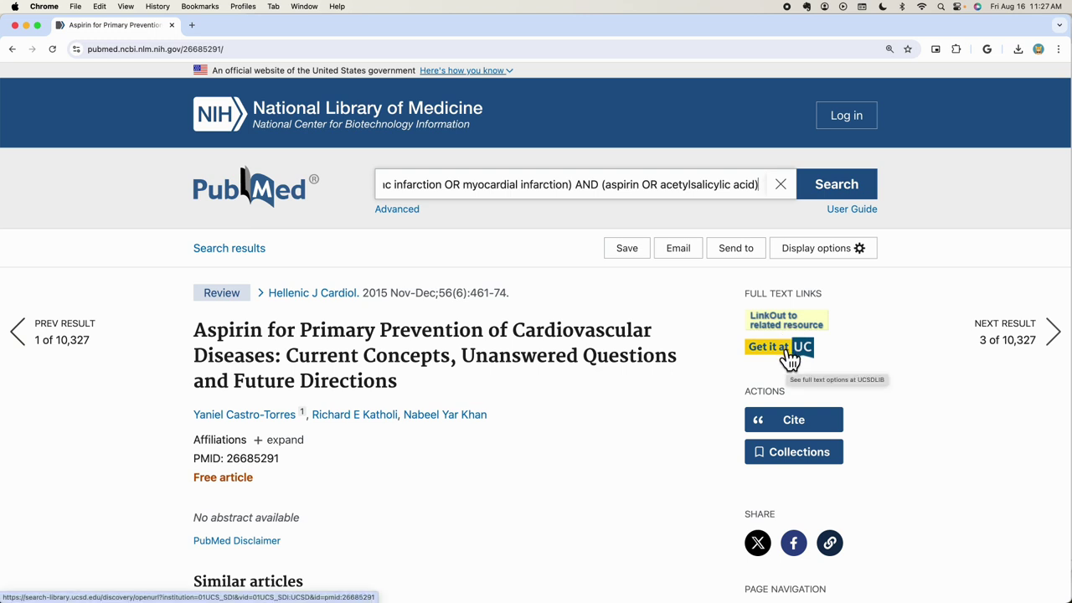
- Return to the 10,327 search results and check the sort options, keeping Best match
left_click(237, 250)
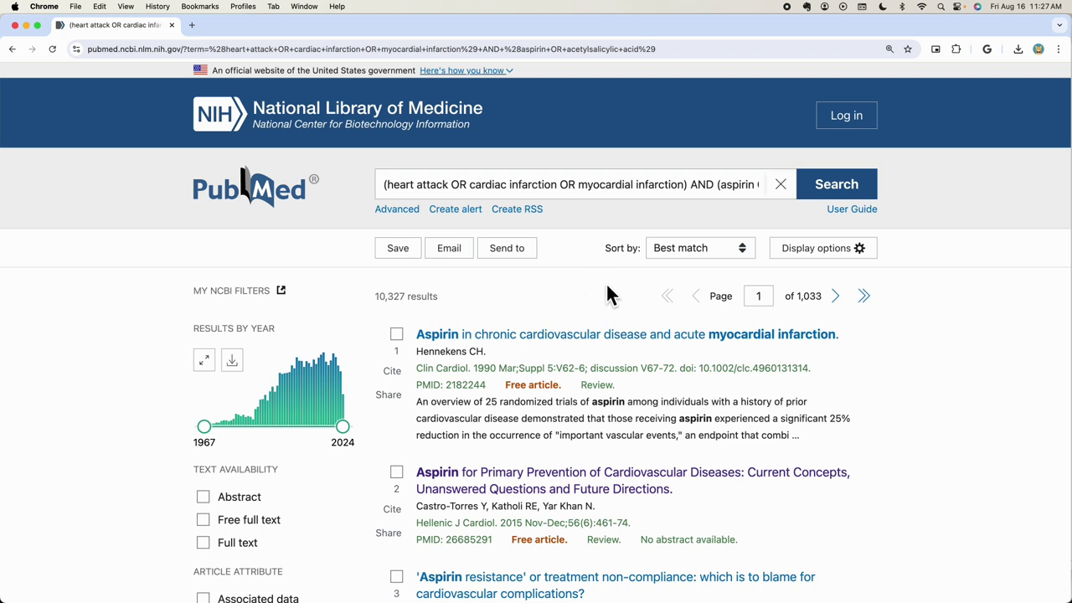
left_click(689, 253)
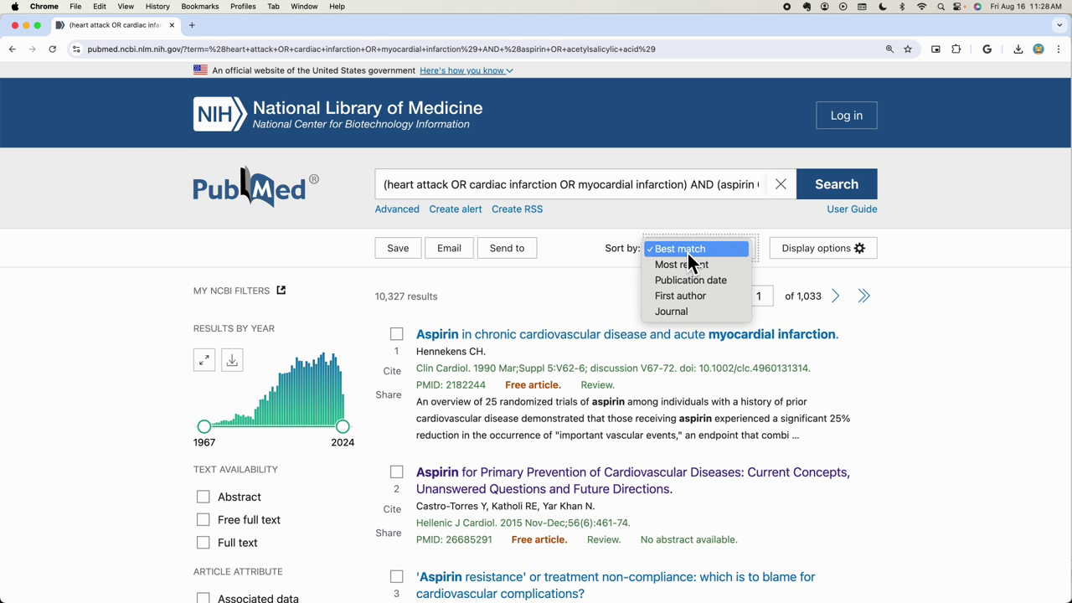
left_click(598, 326)
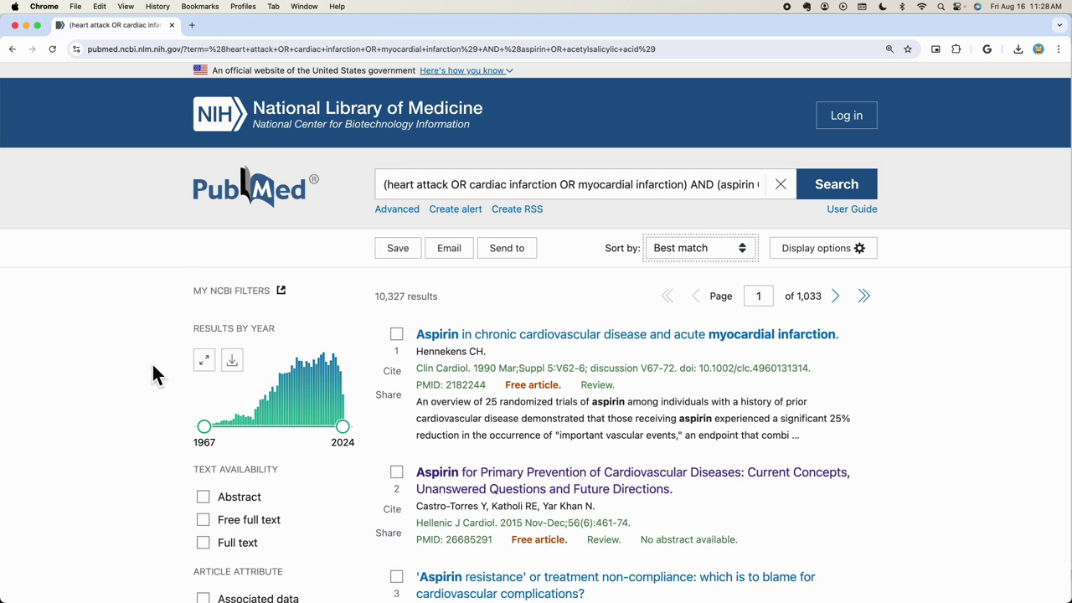
mouse_move(234, 419)
- Limit the publication years to 2014–2024 and keep only Randomized Controlled Trials
scroll(260, 459, "down", 3)
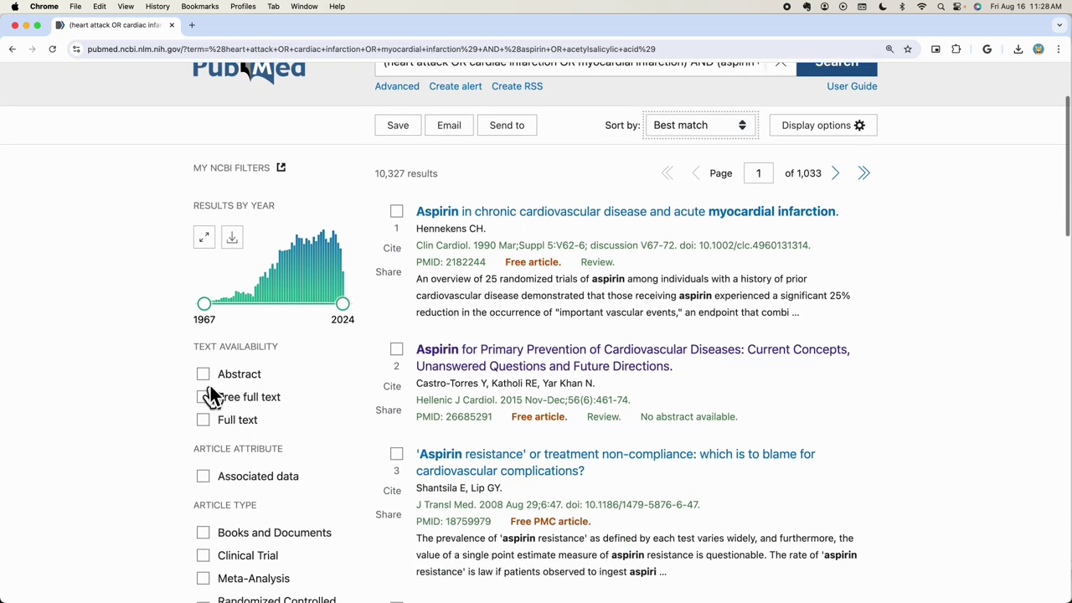
left_click_drag(204, 304, 317, 329)
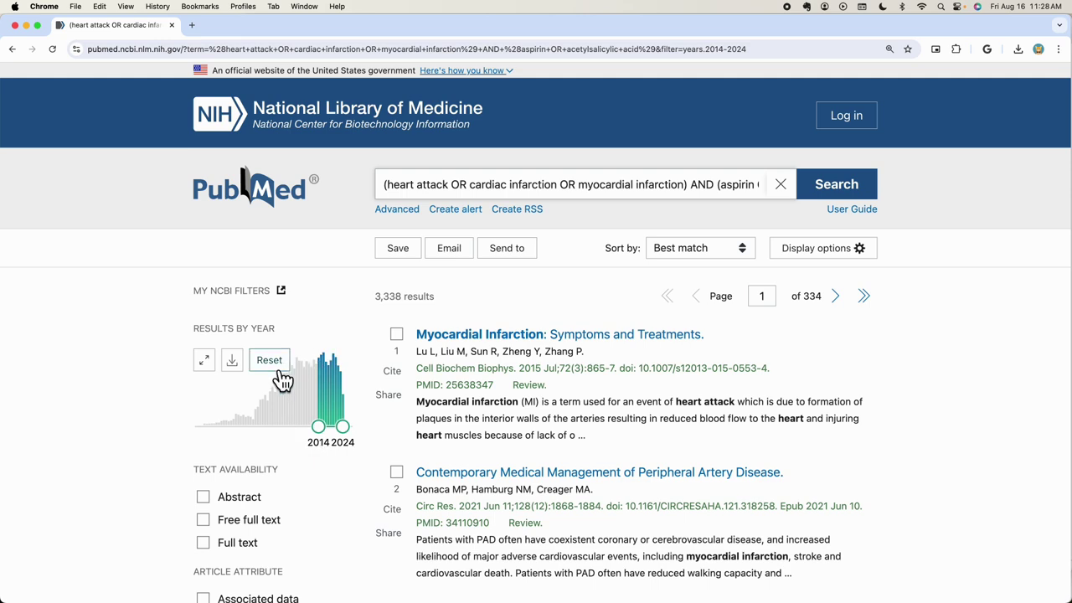
scroll(284, 381, "down", 5)
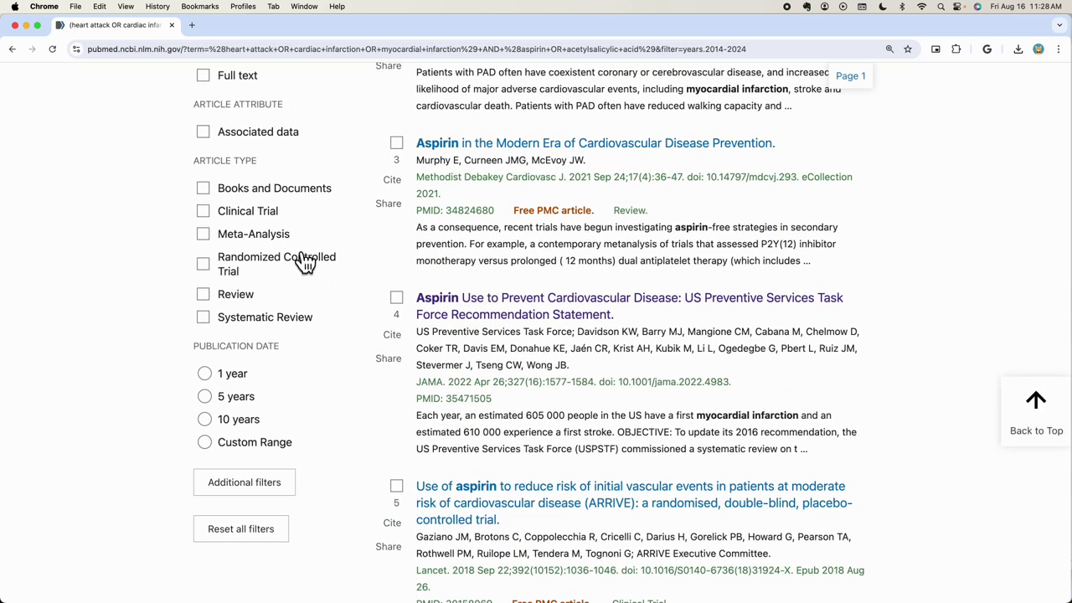
left_click(203, 263)
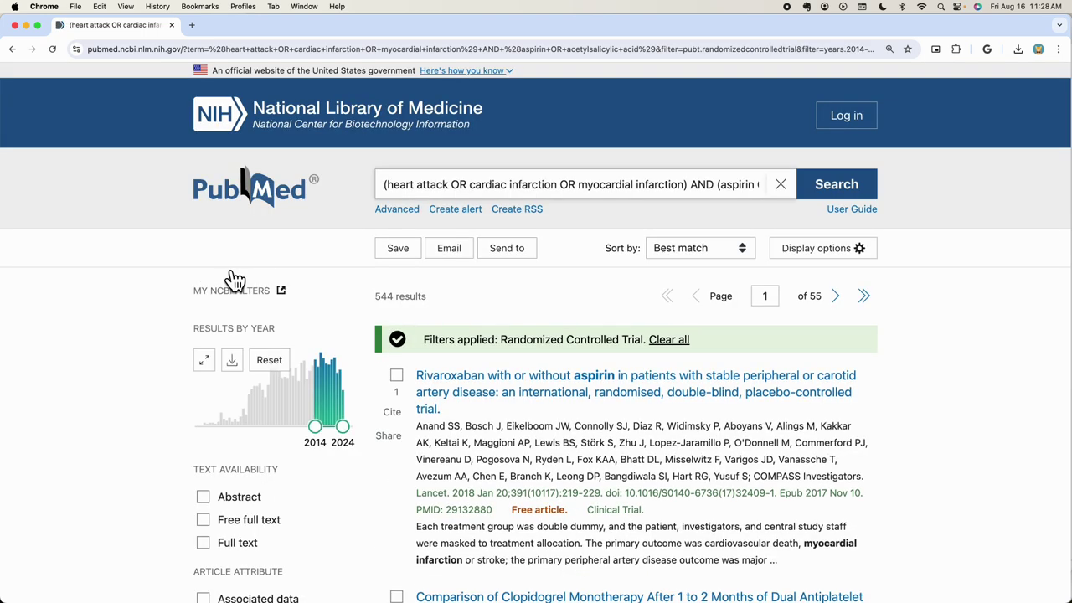
- Look at Additional filters, cancel without changes, and return to the top of the 544 results
scroll(234, 281, "down", 5)
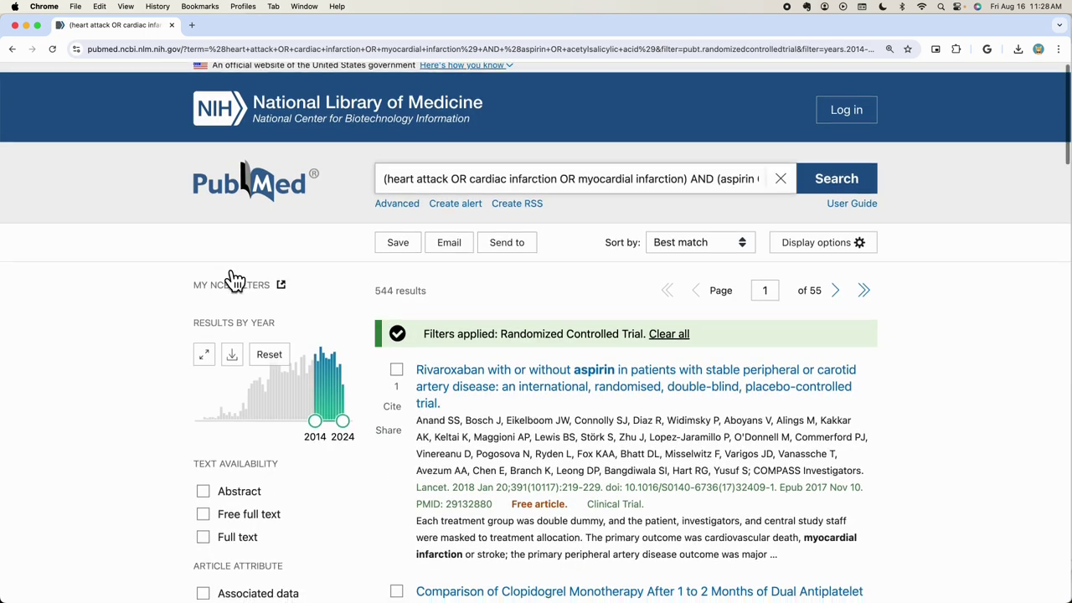
scroll(234, 277, "down", 2)
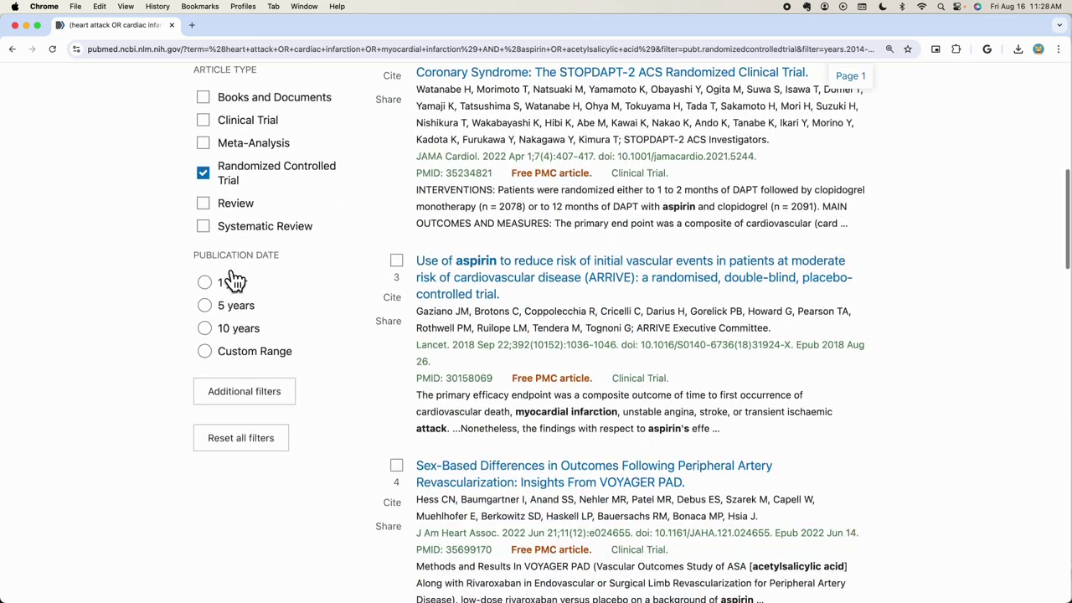
left_click(245, 352)
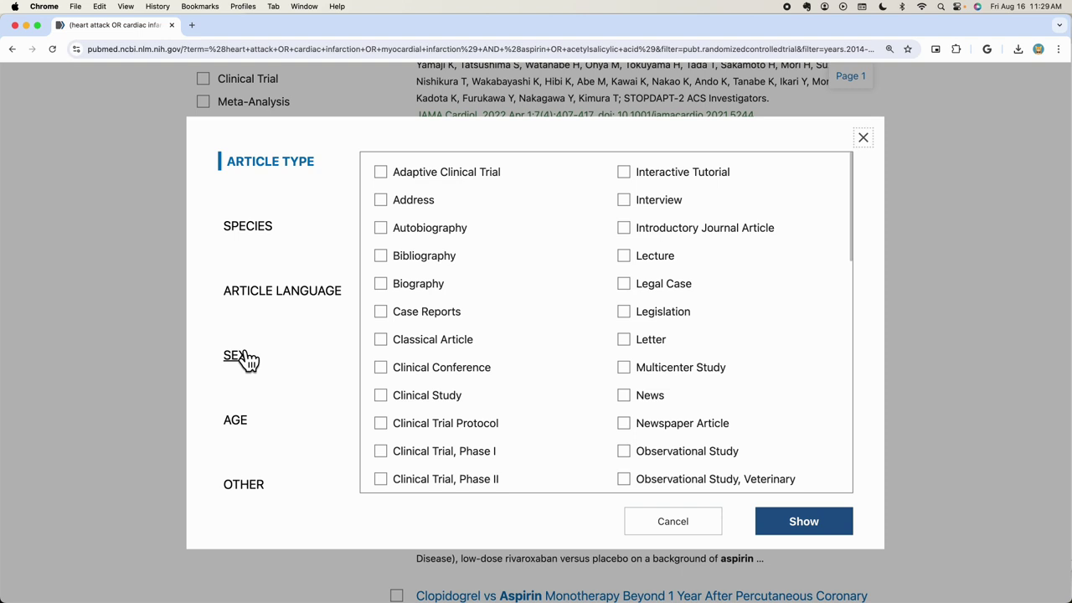
left_click(655, 523)
scroll(531, 415, "up", 5)
scroll(530, 412, "up", 3)
scroll(527, 405, "up", 2)
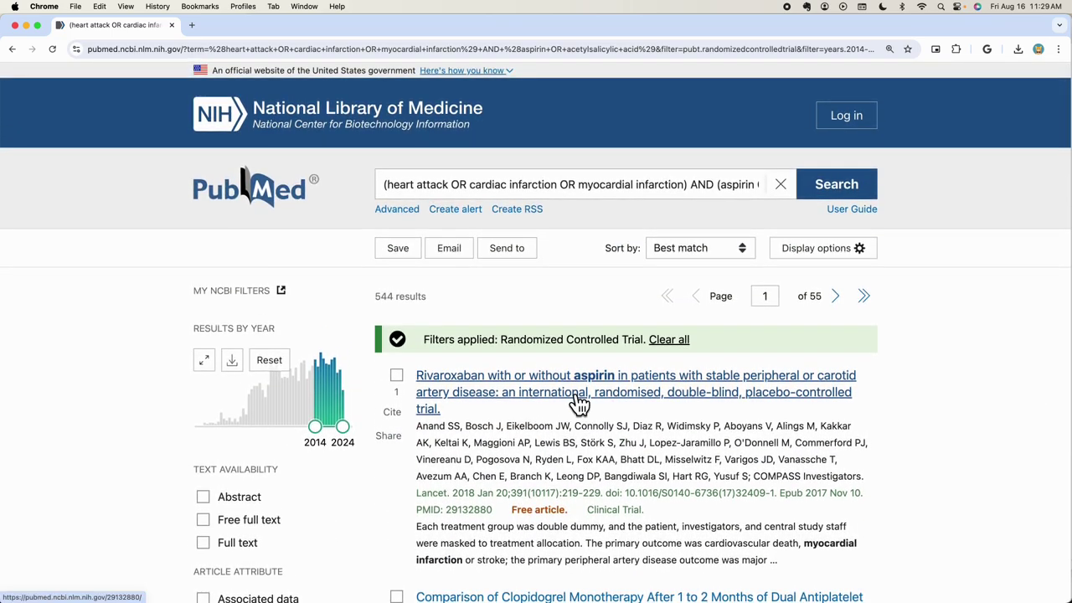
- Open the rivaroxaban with or without aspirin trial and jump to its Similar articles section
left_click(570, 404)
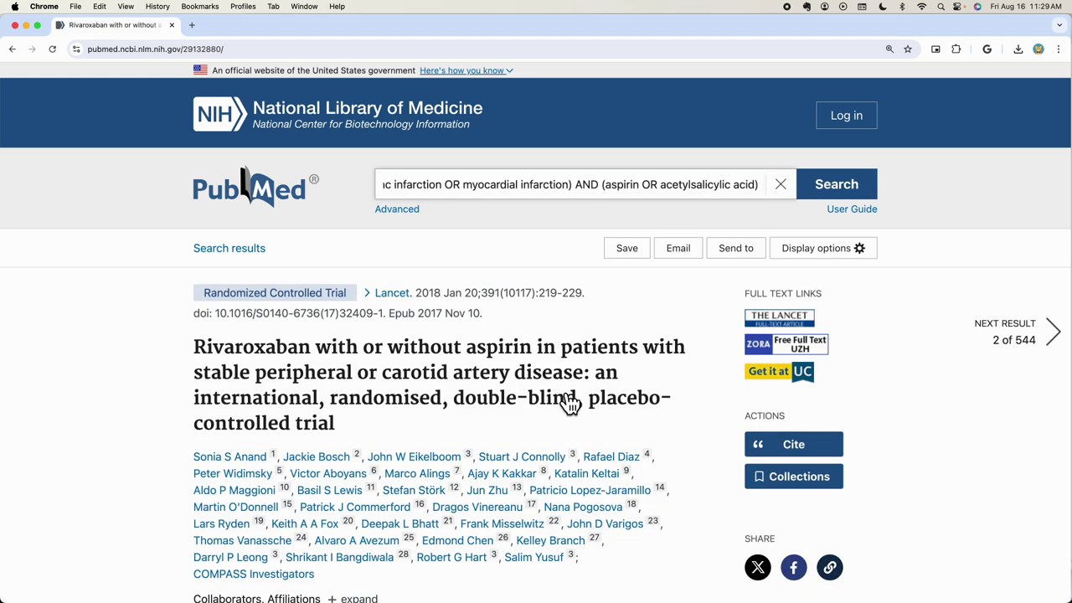
scroll(569, 403, "down", 2)
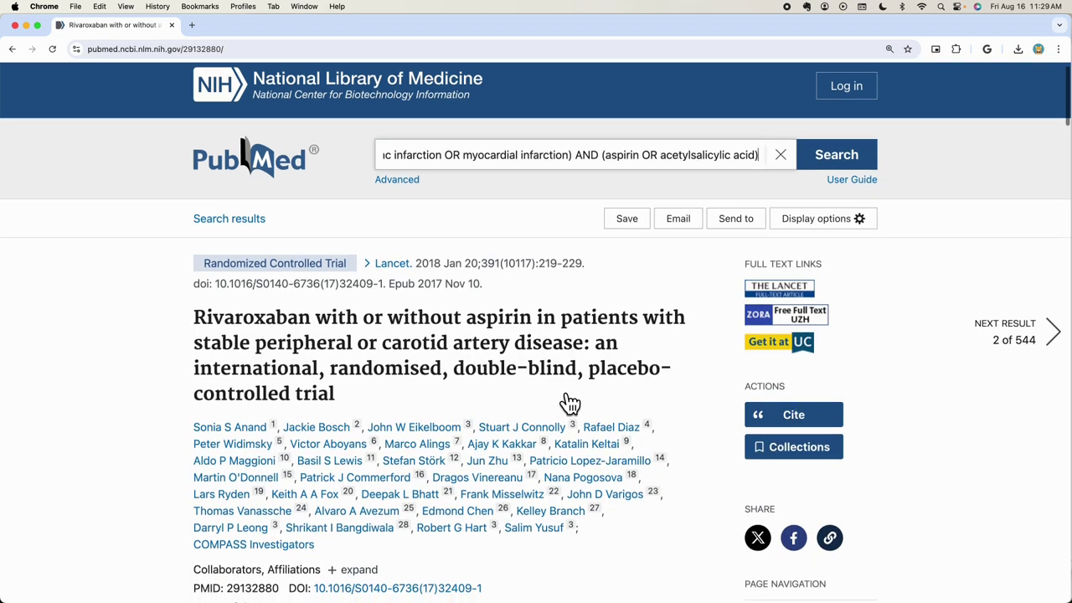
scroll(570, 404, "down", 5)
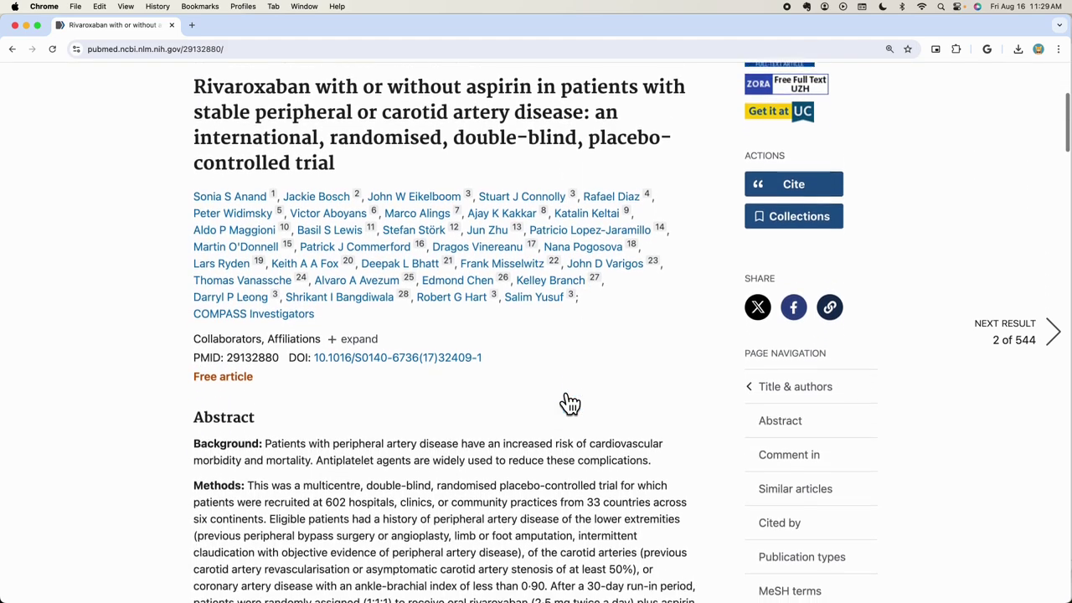
left_click(782, 437)
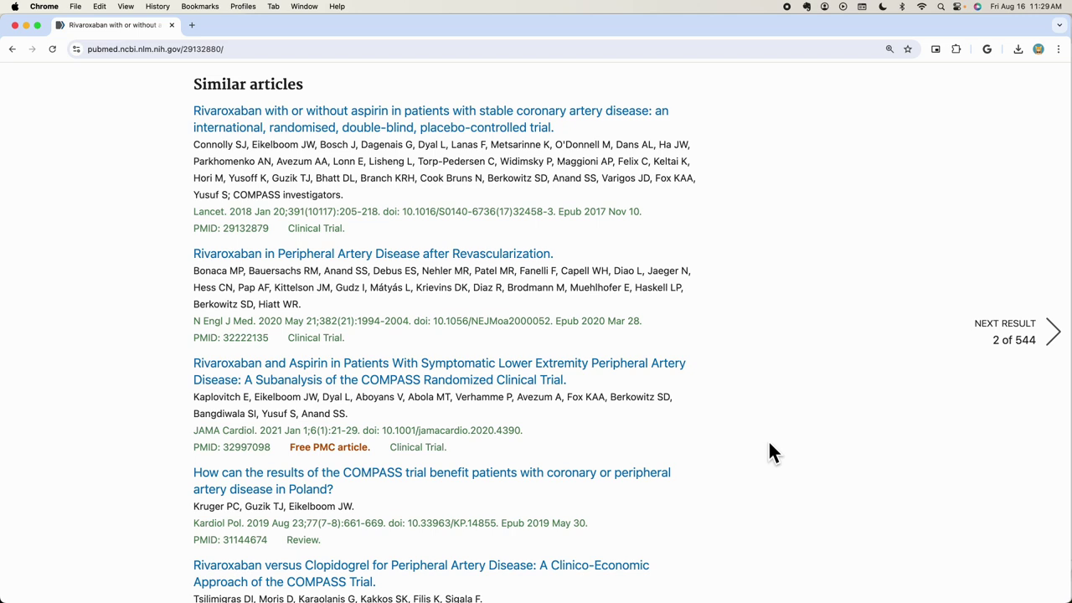
- Scroll down to the MeSH terms and bring up actions for Myocardial Infarction / etiology
scroll(558, 474, "down", 2)
scroll(558, 469, "down", 5)
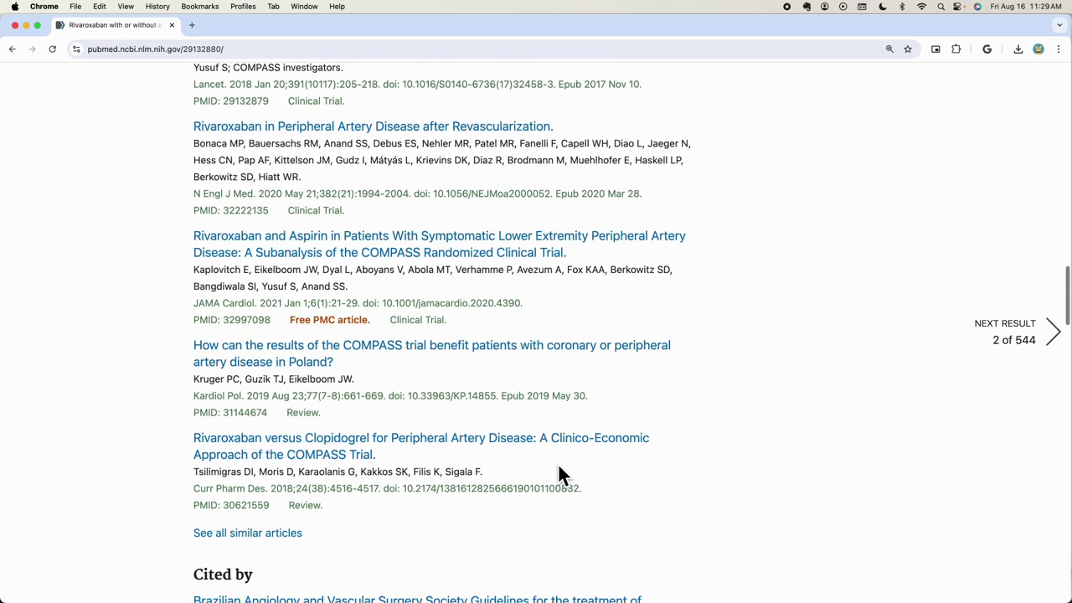
scroll(558, 471, "down", 3)
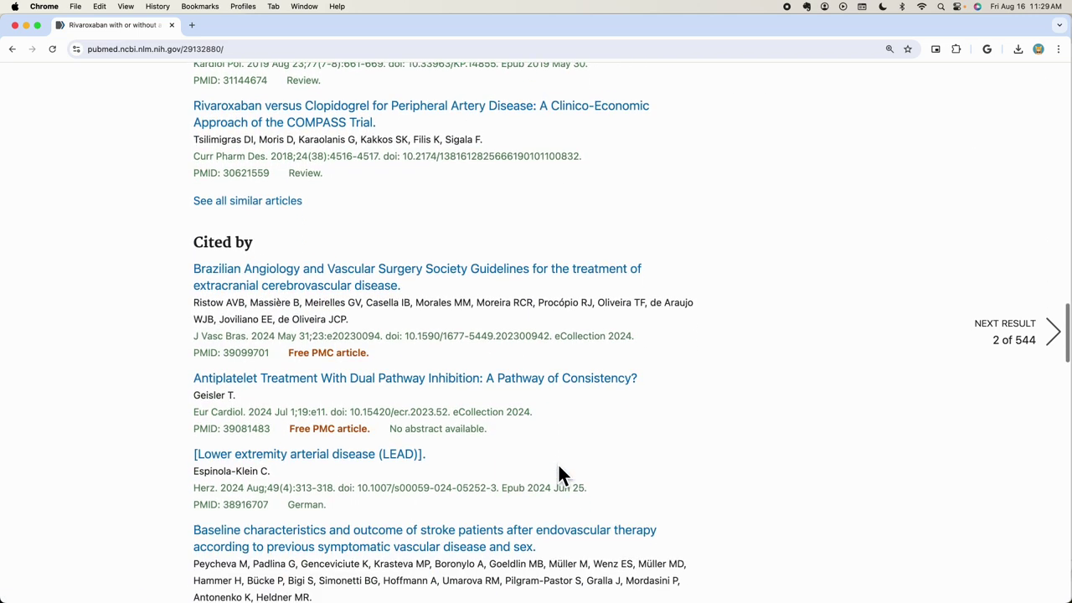
scroll(558, 466, "down", 1)
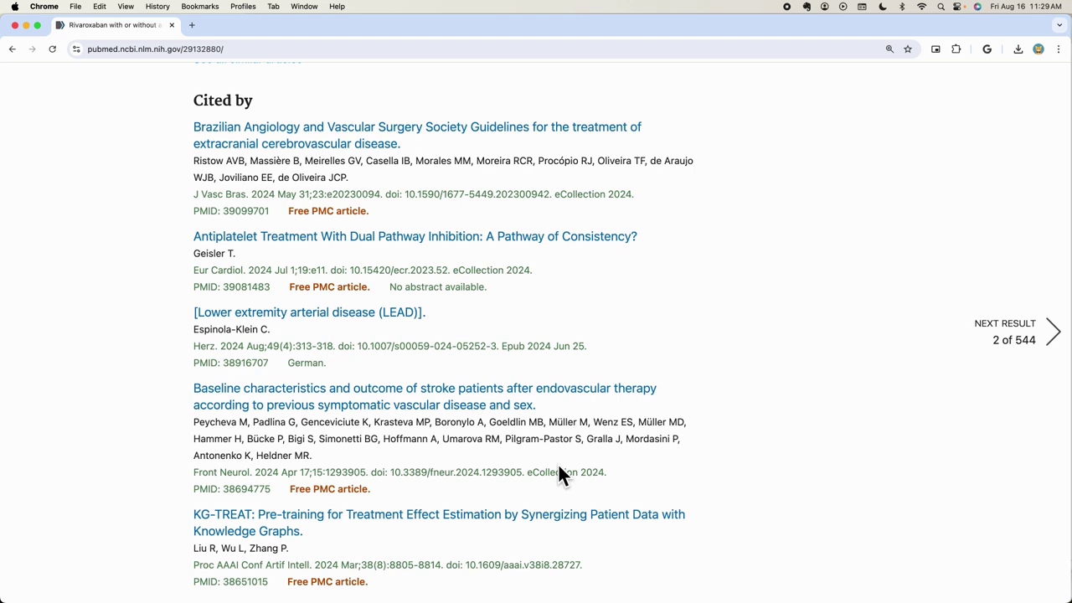
scroll(560, 474, "down", 5)
scroll(560, 474, "down", 3)
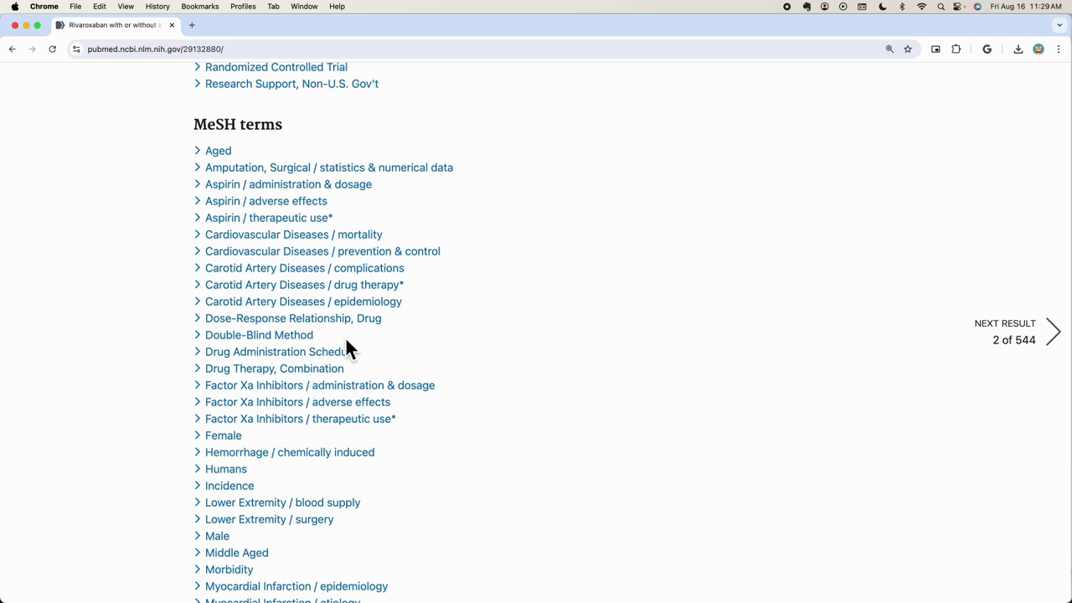
scroll(346, 348, "down", 1)
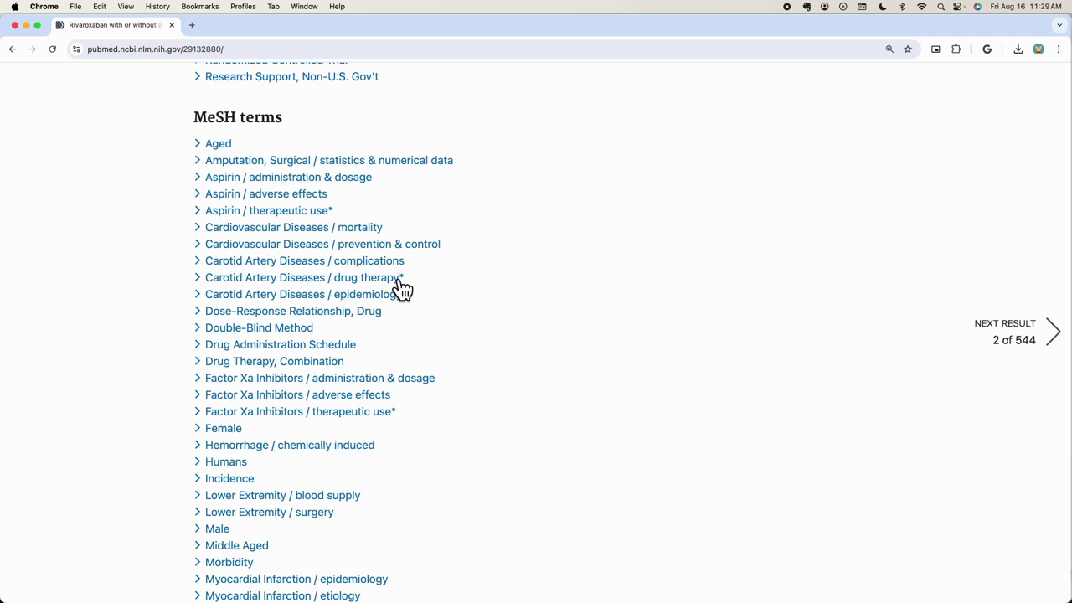
scroll(402, 287, "down", 5)
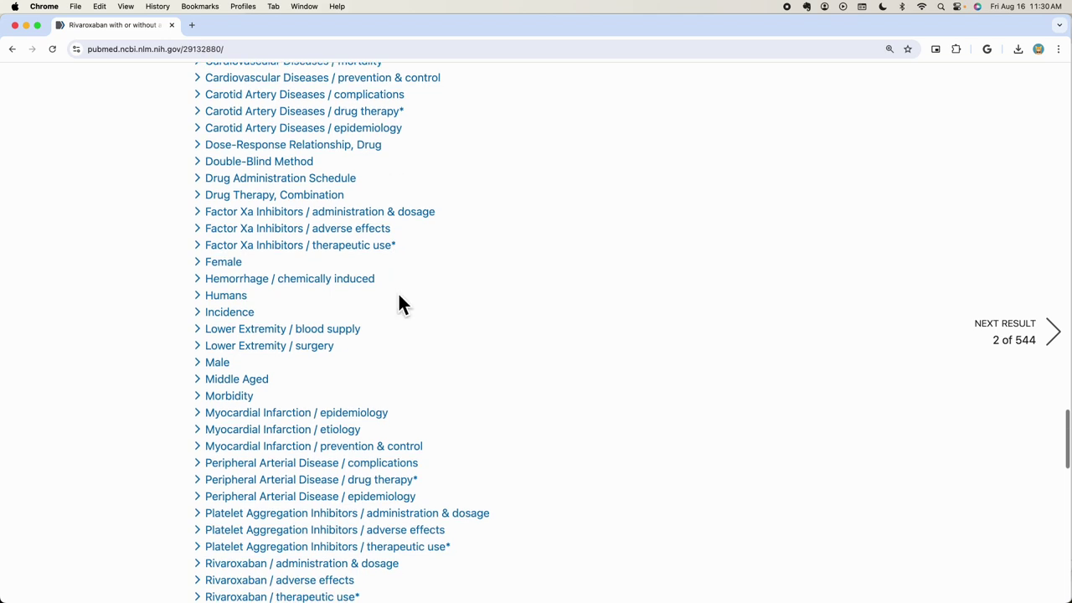
left_click(306, 431)
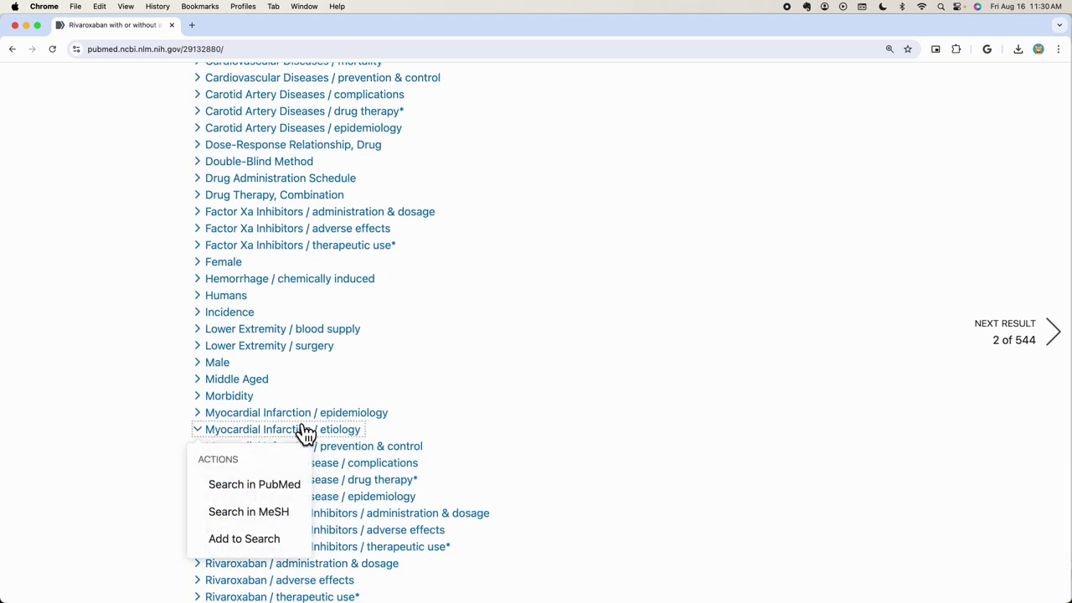
- Look up Myocardial Infarction in MeSH and review its entry terms and tree, including MINOCA and STEMI
left_click(283, 521)
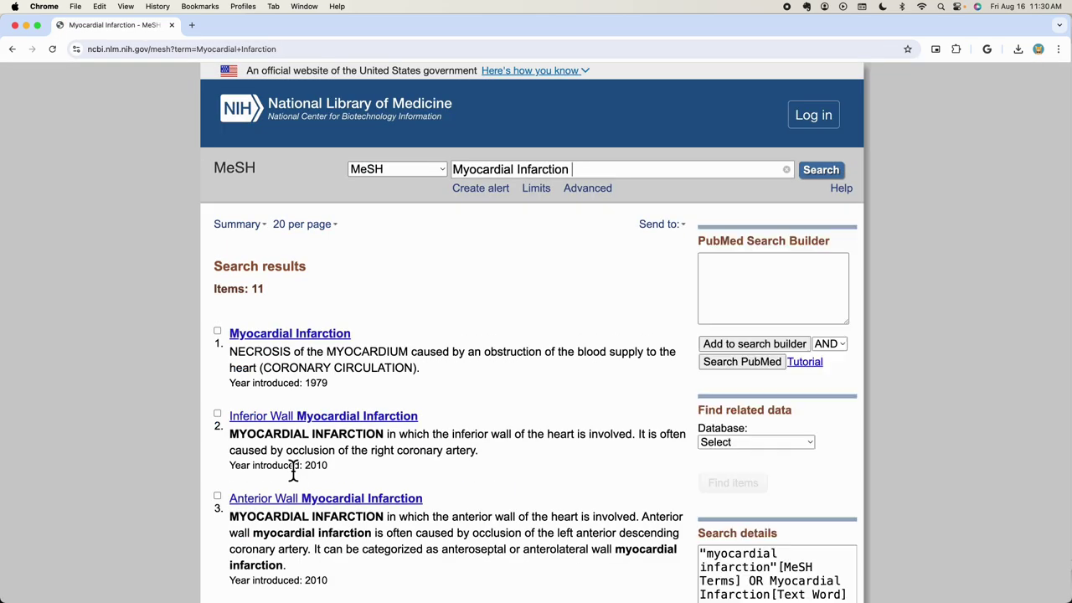
left_click(307, 337)
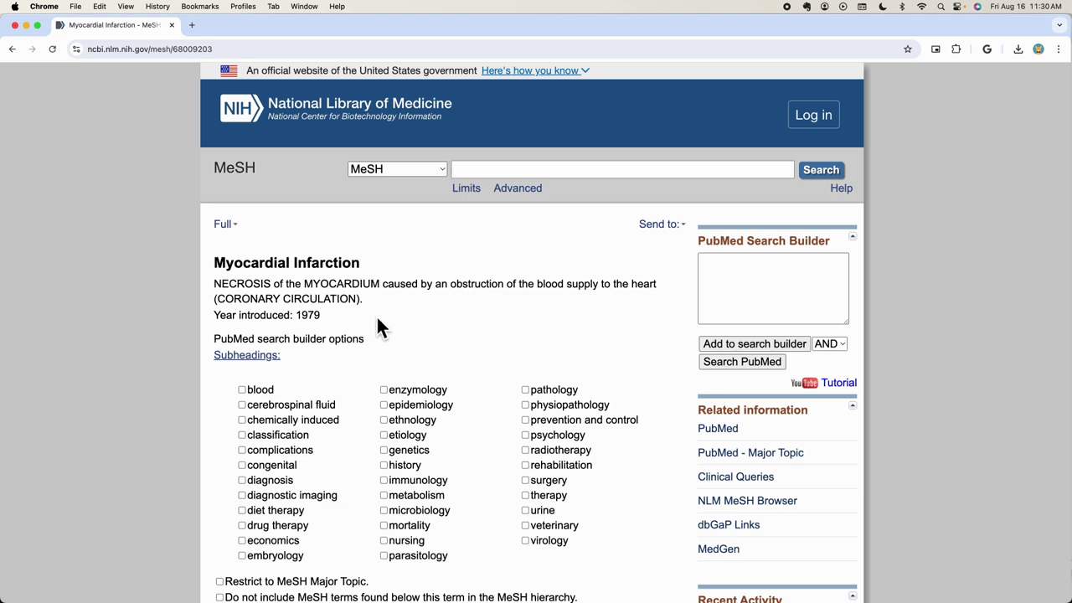
scroll(426, 362, "down", 4)
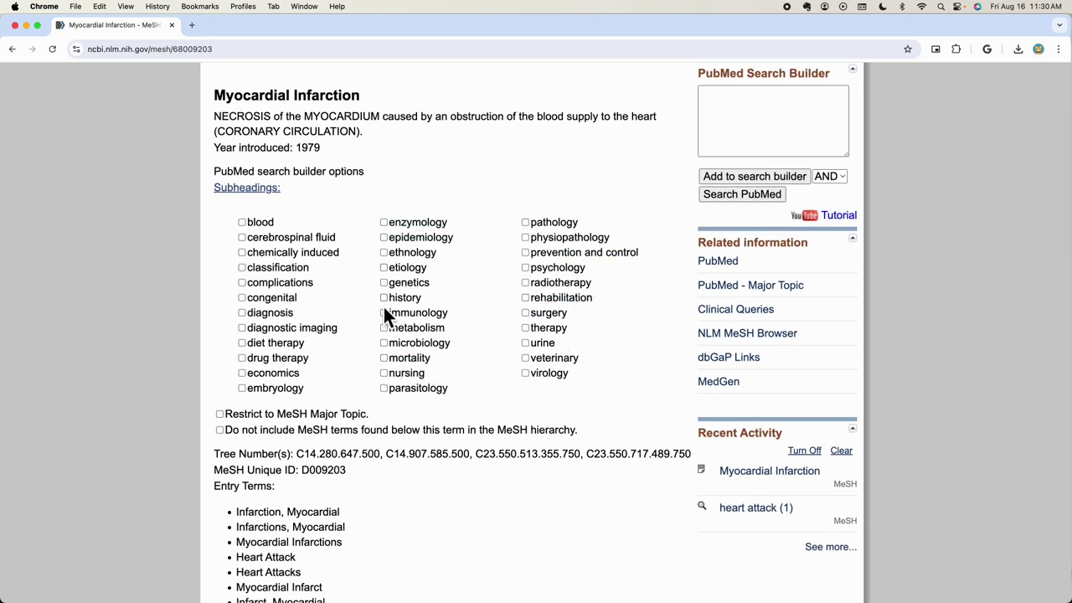
scroll(398, 366, "down", 9)
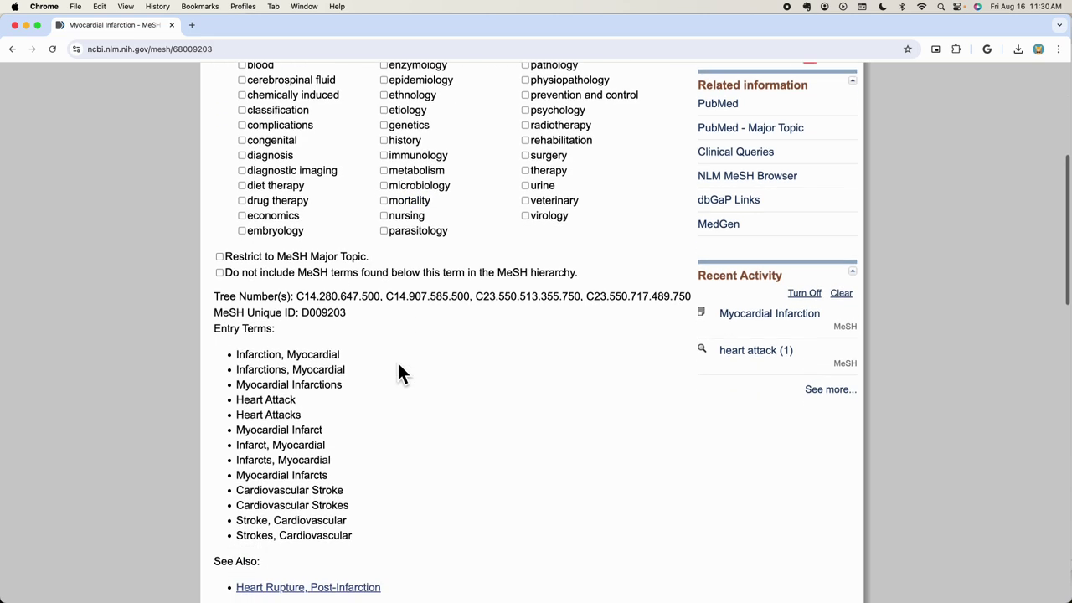
scroll(399, 369, "down", 4)
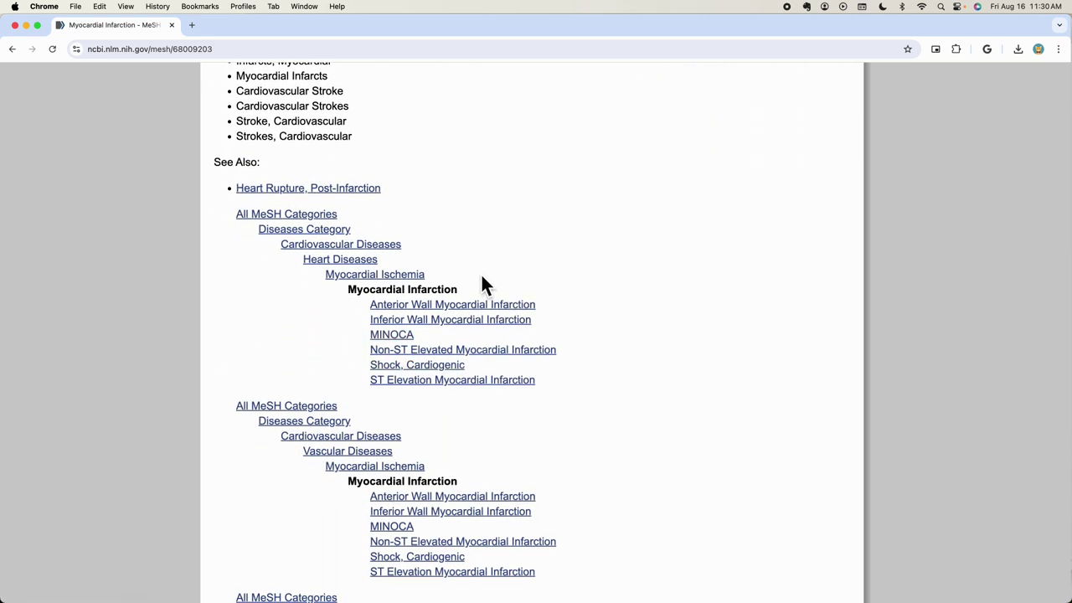
scroll(491, 370, "down", 1)
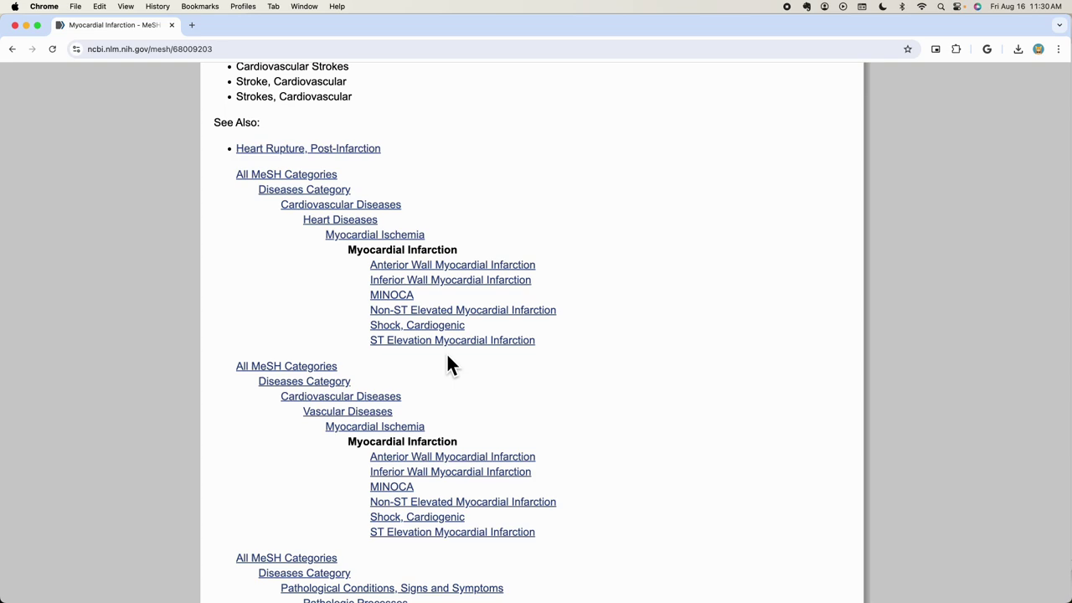
left_click(15, 49)
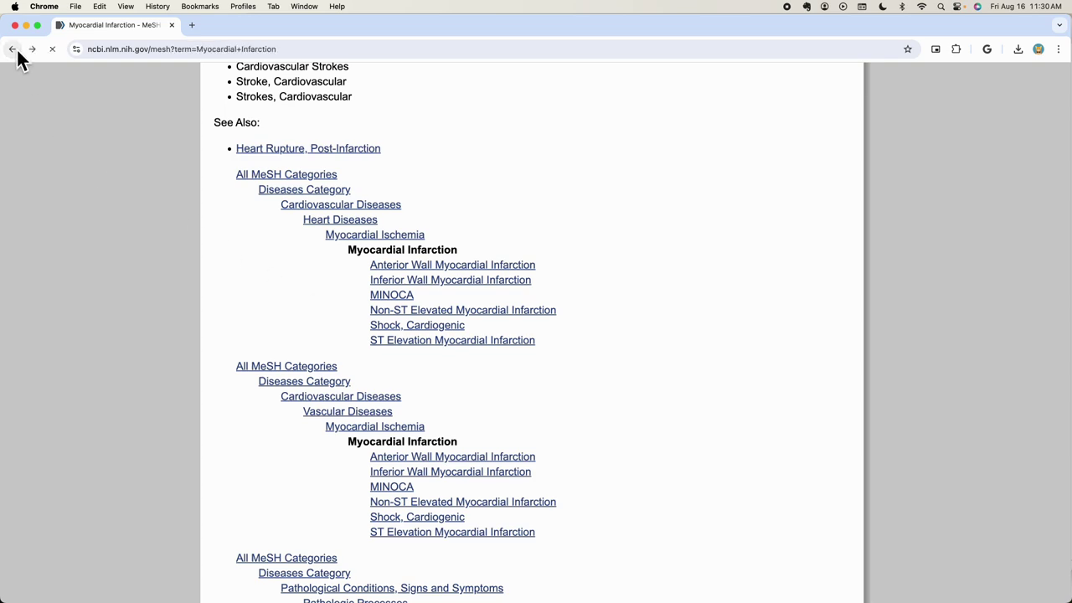
- From the article, open the Advanced Search Builder and expand the full query details for history search #3 (544 results)
left_click(15, 49)
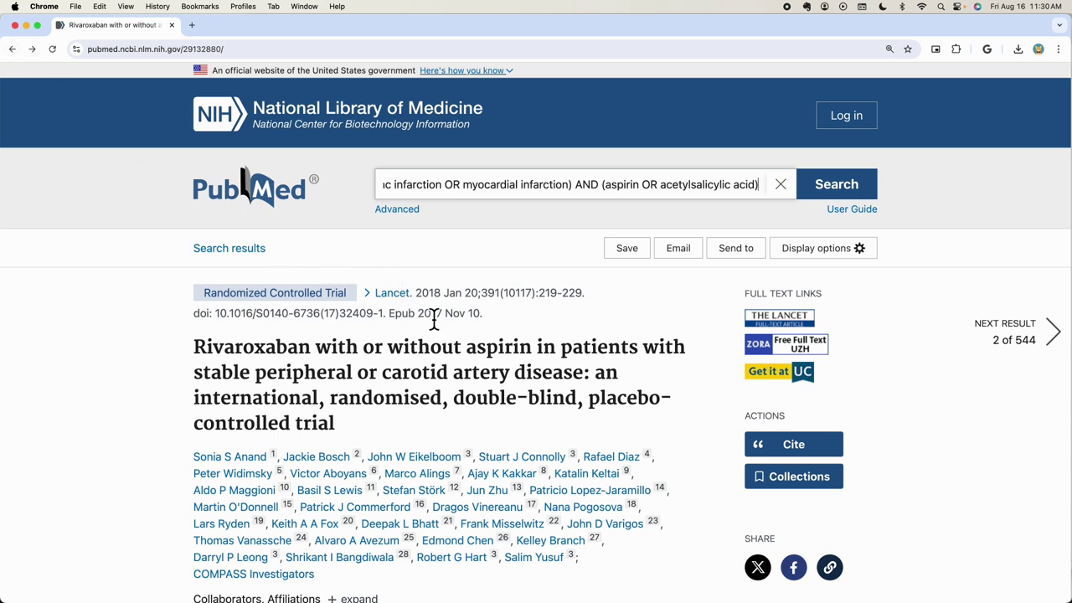
left_click(411, 217)
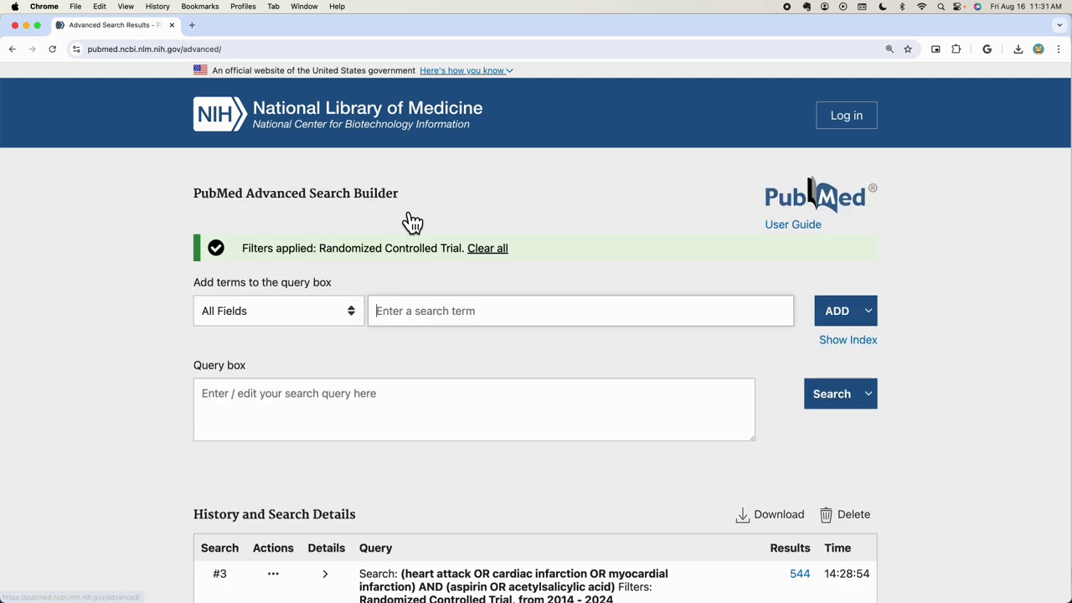
scroll(582, 335, "down", 5)
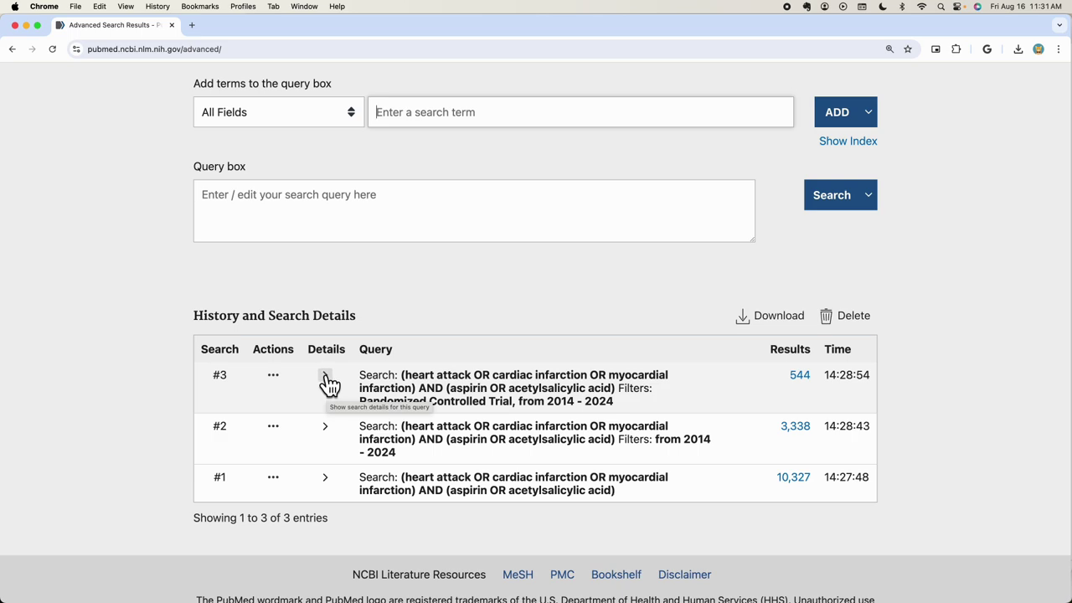
left_click(327, 382)
scroll(433, 427, "down", 5)
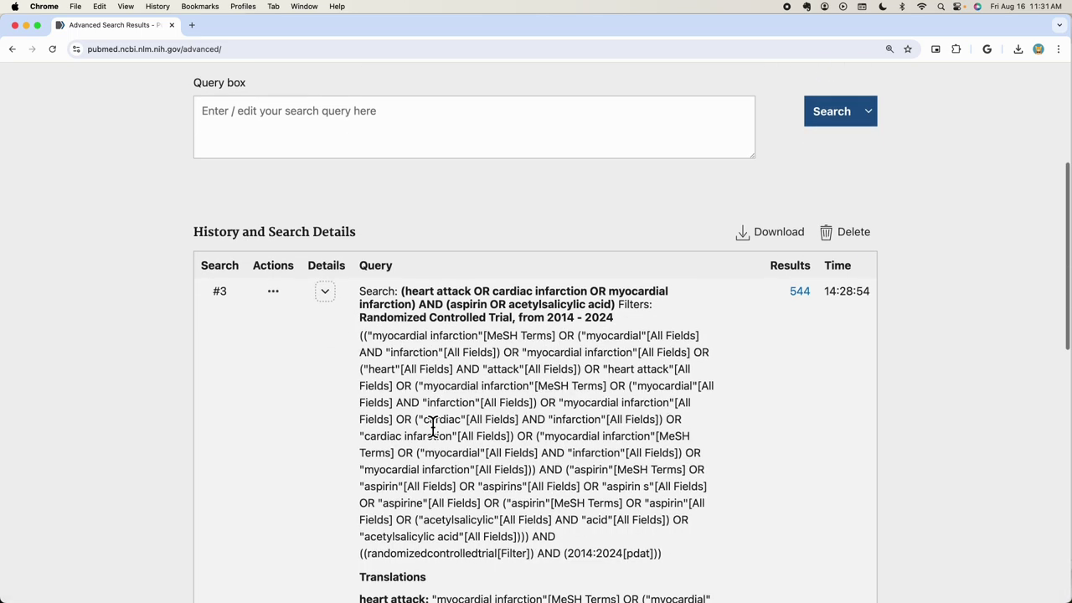
scroll(432, 427, "down", 3)
scroll(432, 420, "down", 1)
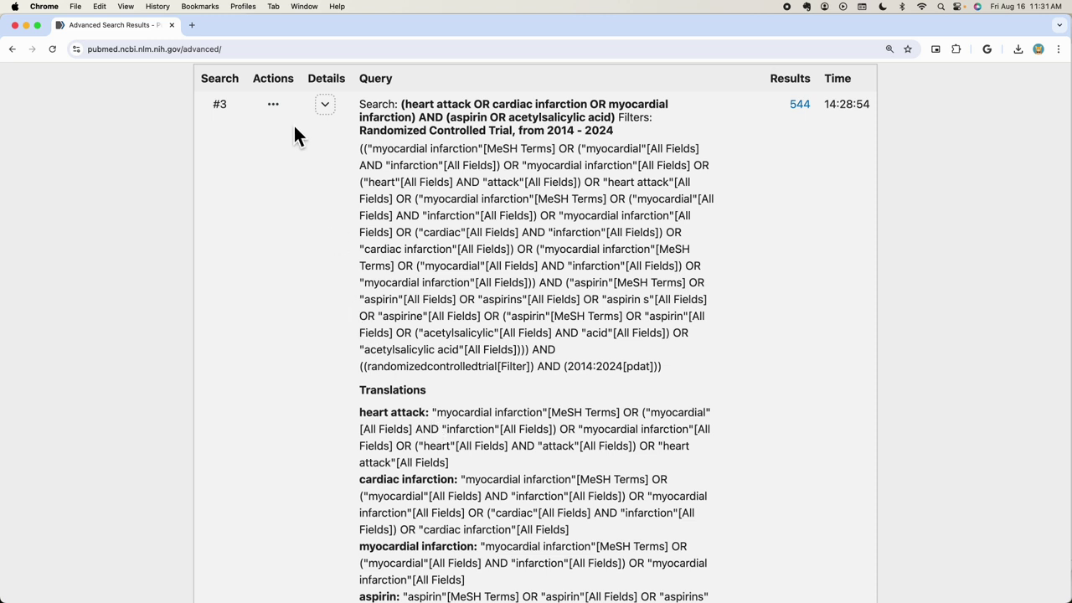
left_click(275, 106)
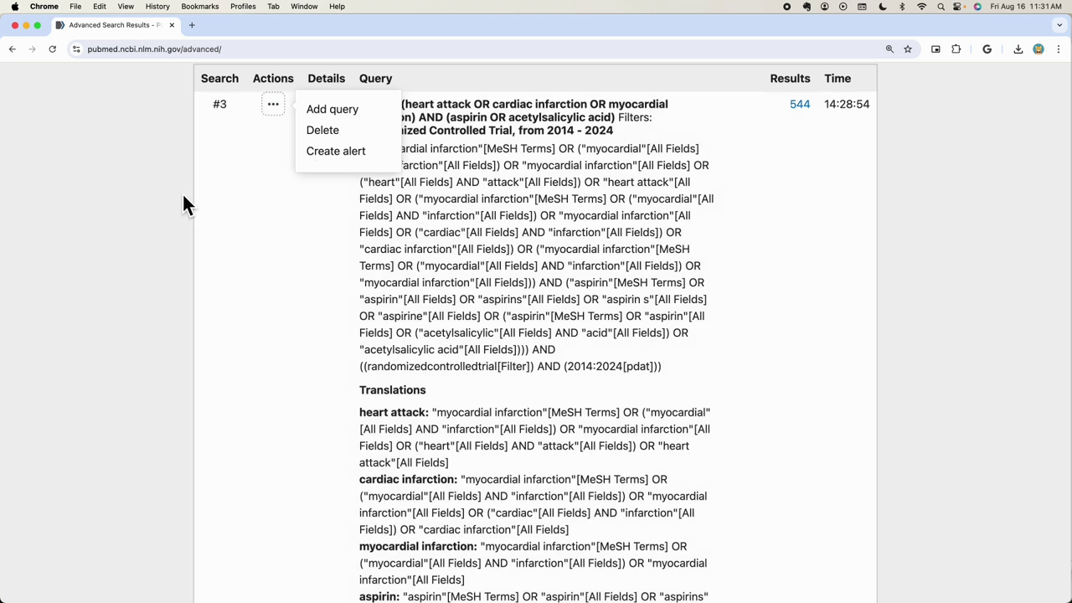
left_click(181, 192)
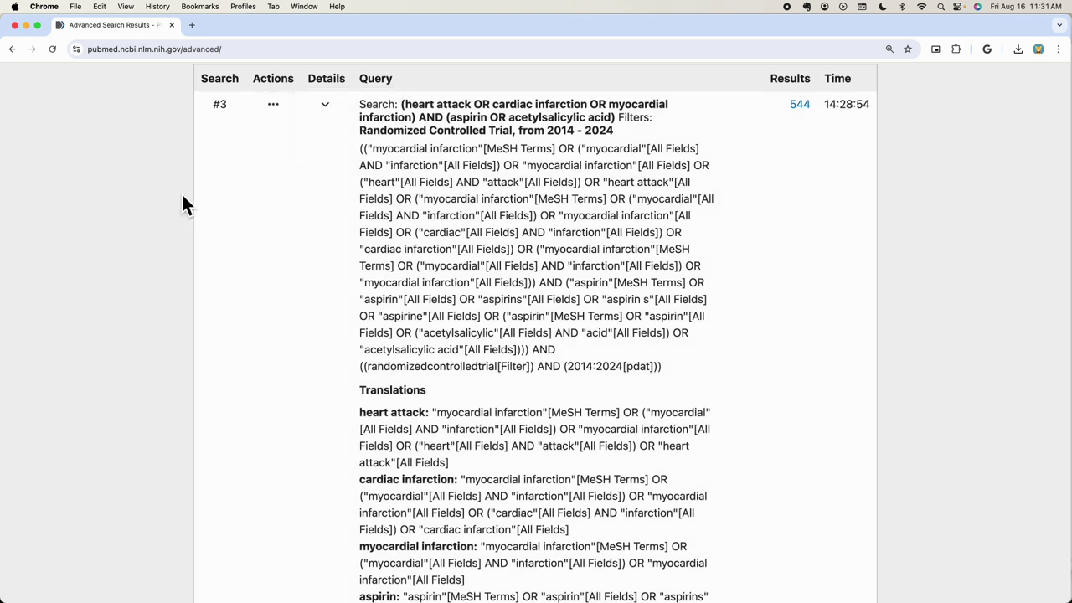